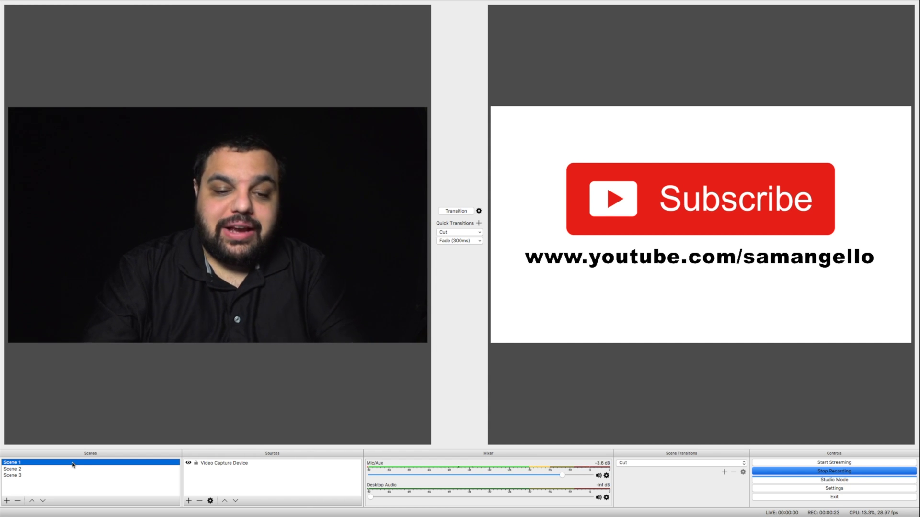
Add a new Media Source above the camera in Scene 1, with its Properties moved aside
{"action": "left_click", "coordinate": [277, 464]}
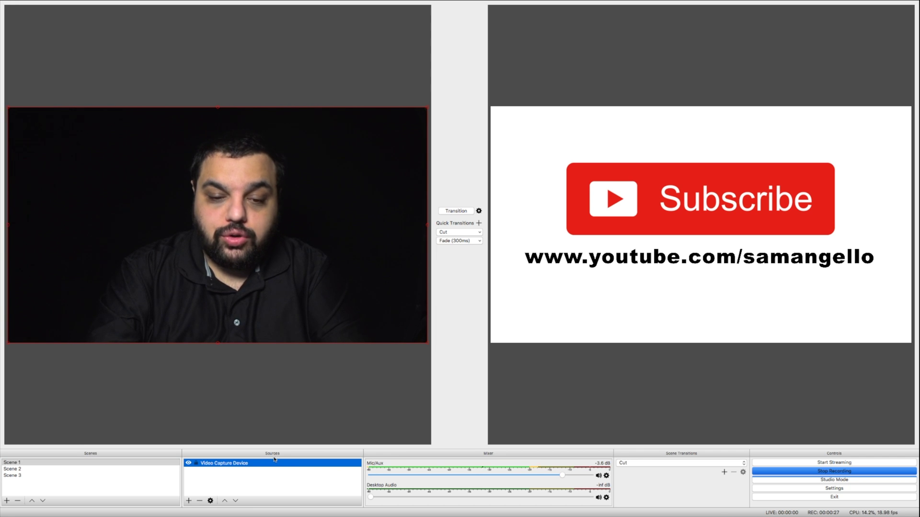
{"action": "left_click", "coordinate": [188, 500]}
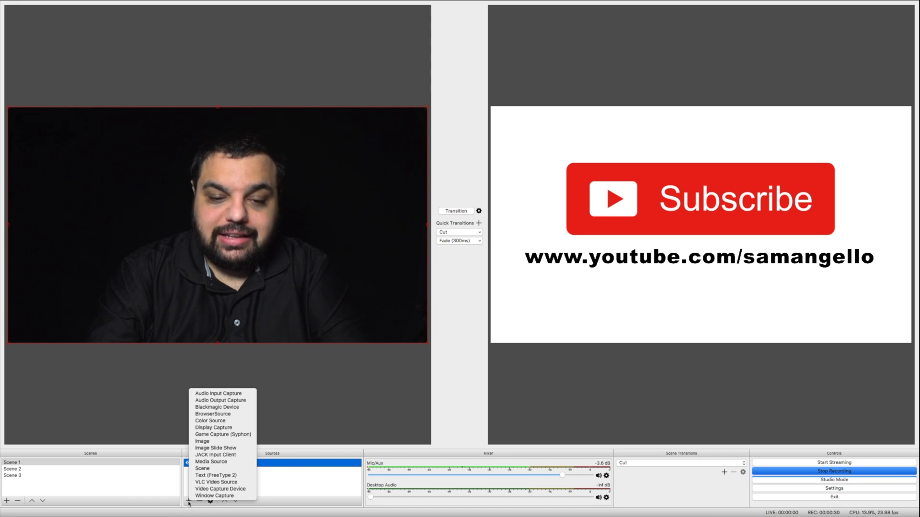
{"action": "left_click", "coordinate": [216, 461]}
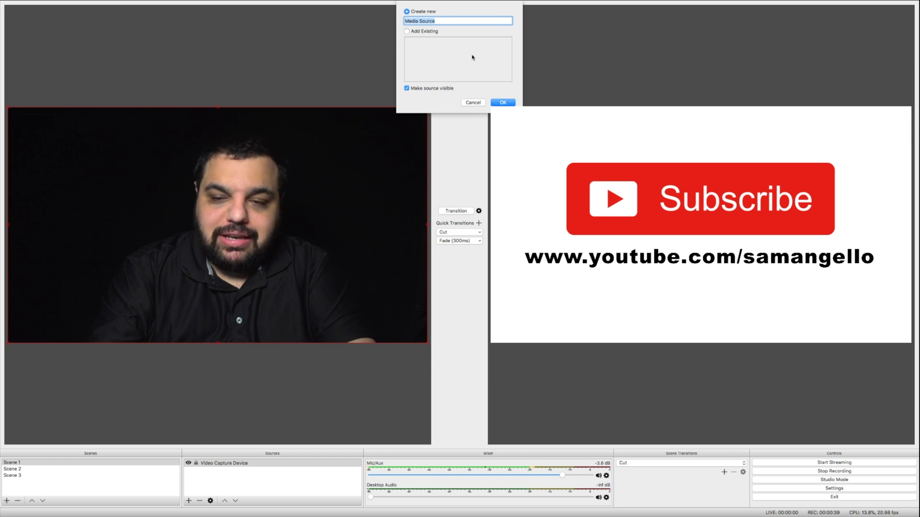
{"action": "left_click", "coordinate": [504, 103]}
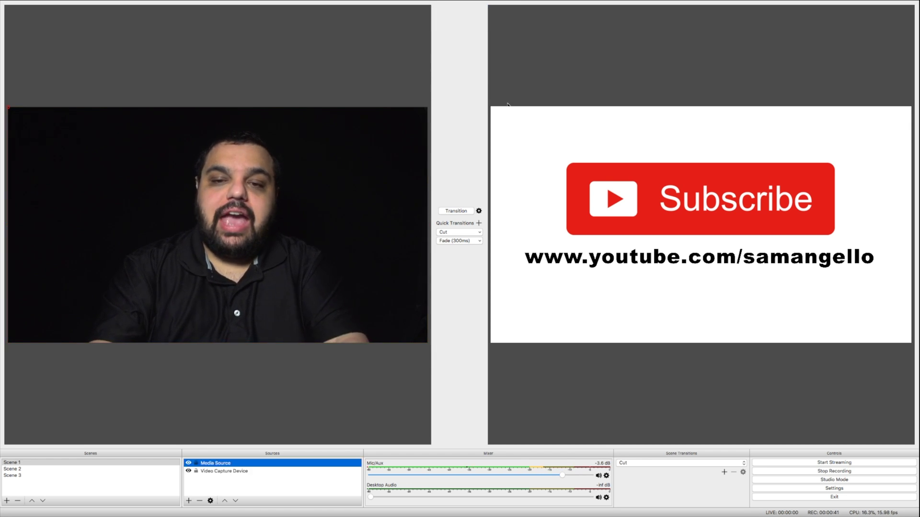
{"action": "left_click_drag", "start_coordinate": [502, 103], "coordinate": [301, 63]}
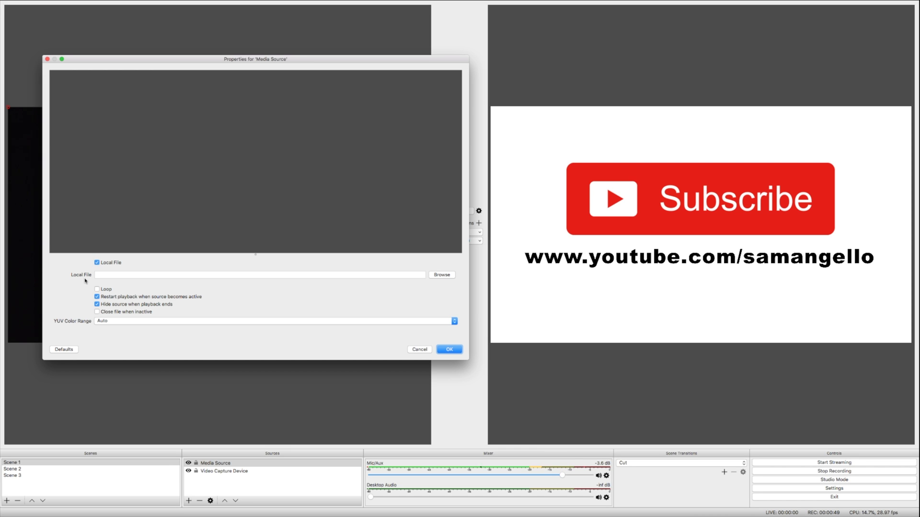
Set the Media Source's local file to Transparent background.mov from the Desktop
{"action": "left_click", "coordinate": [441, 276]}
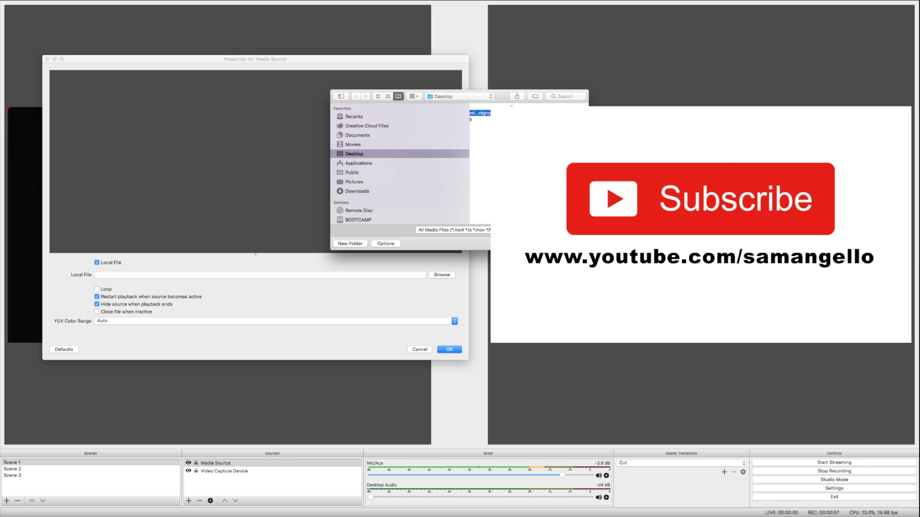
{"action": "key", "text": "Return"}
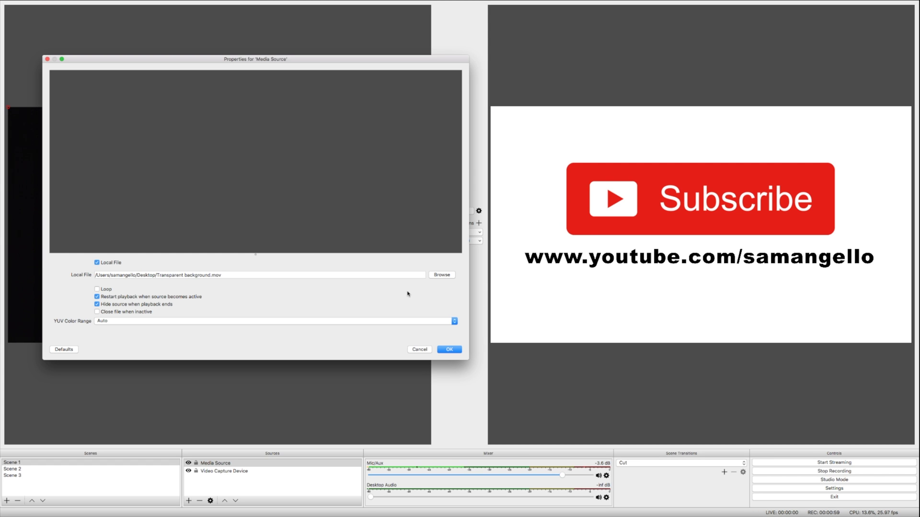